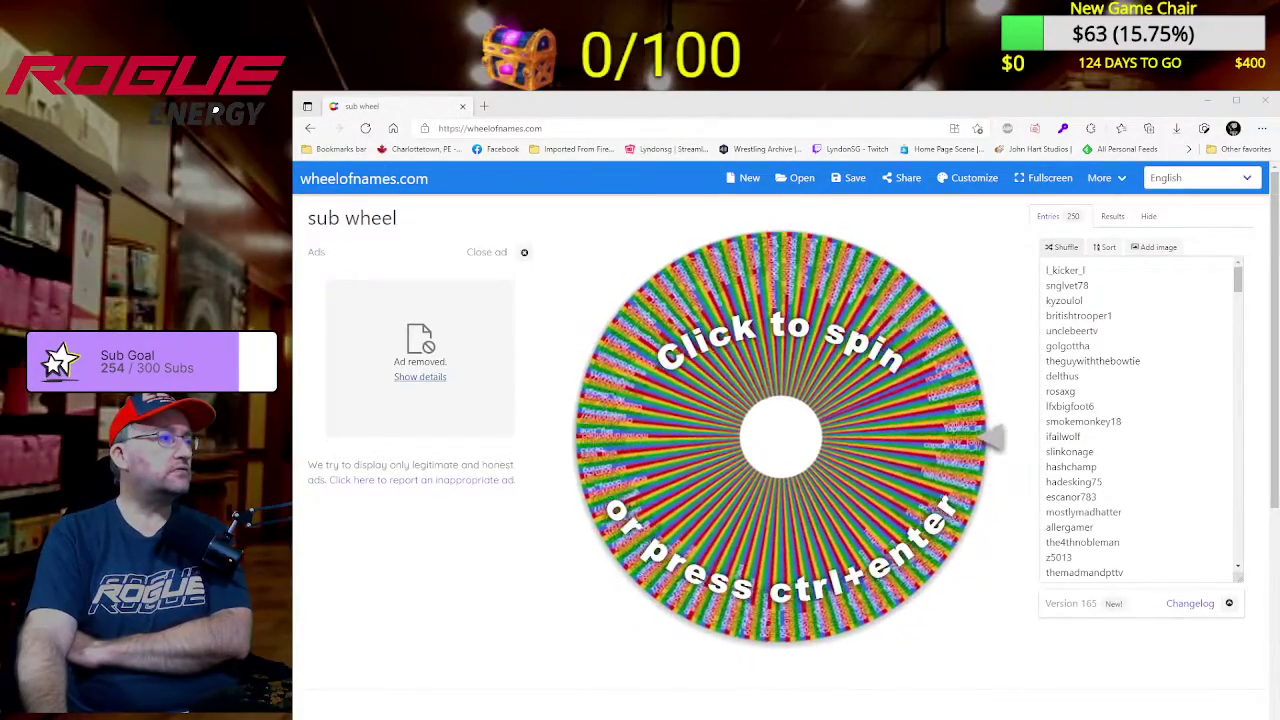
Shuffle the 250-entry list seven times in a row
{"action": "left_click", "coordinate": [1064, 247]}
{"action": "left_click", "coordinate": [1064, 247]}
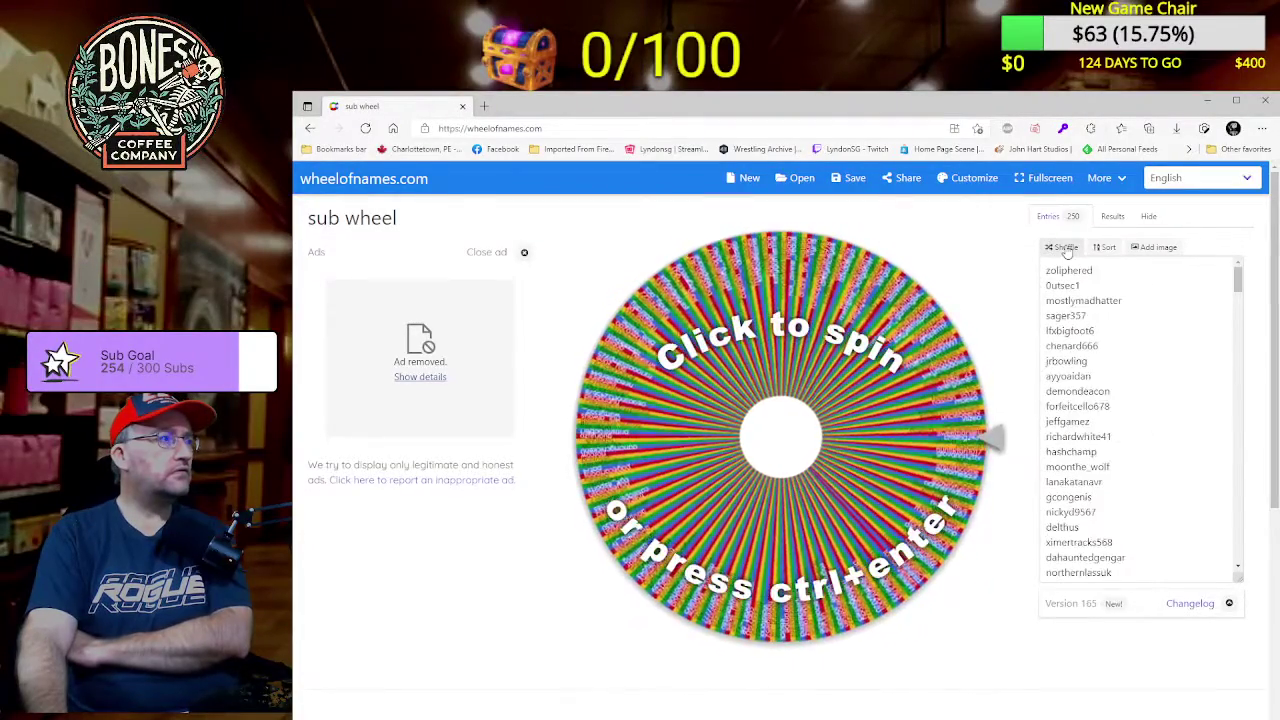
{"action": "left_click", "coordinate": [1064, 247]}
{"action": "left_click", "coordinate": [1064, 247]}
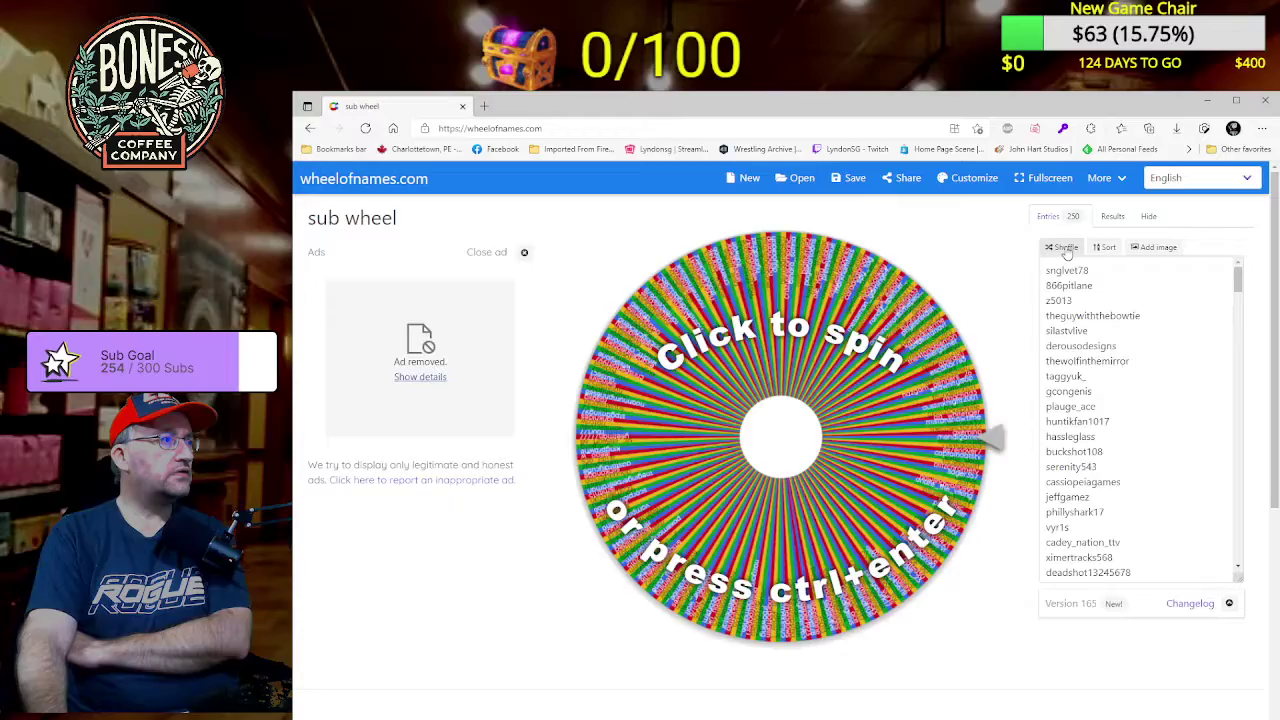
{"action": "left_click", "coordinate": [1064, 247]}
{"action": "left_click", "coordinate": [1064, 247]}
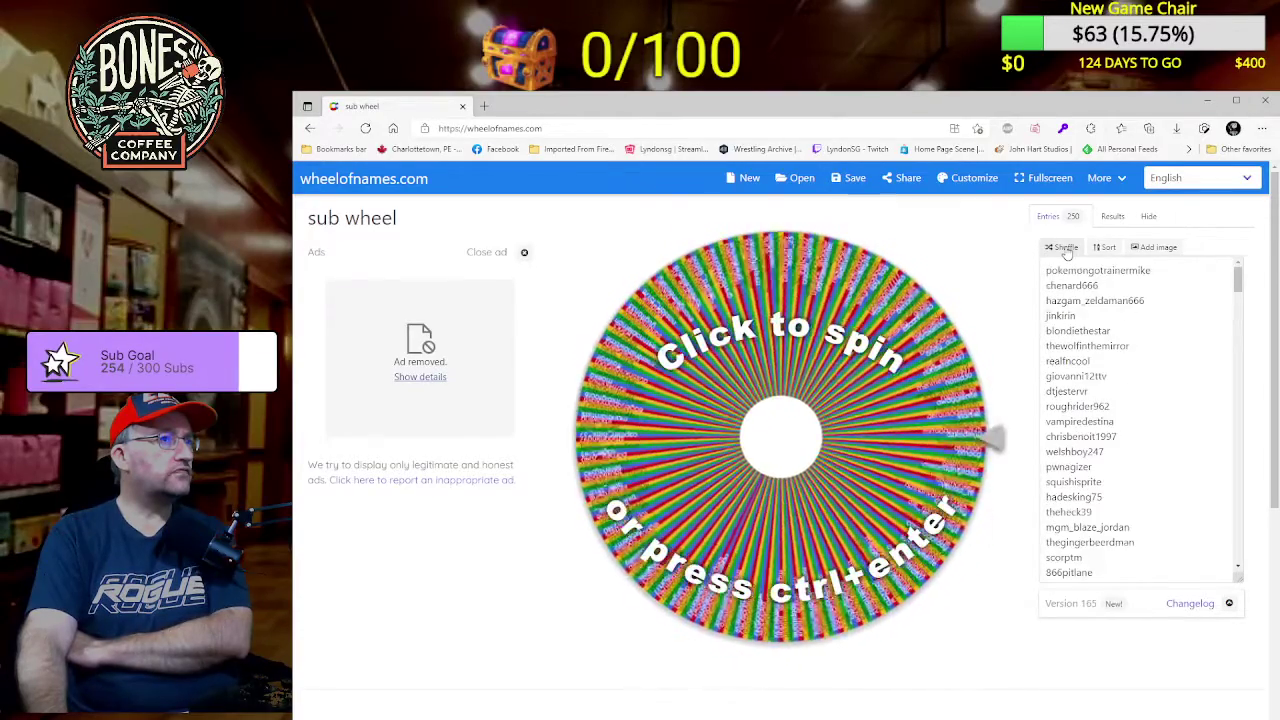
{"action": "left_click", "coordinate": [1064, 247]}
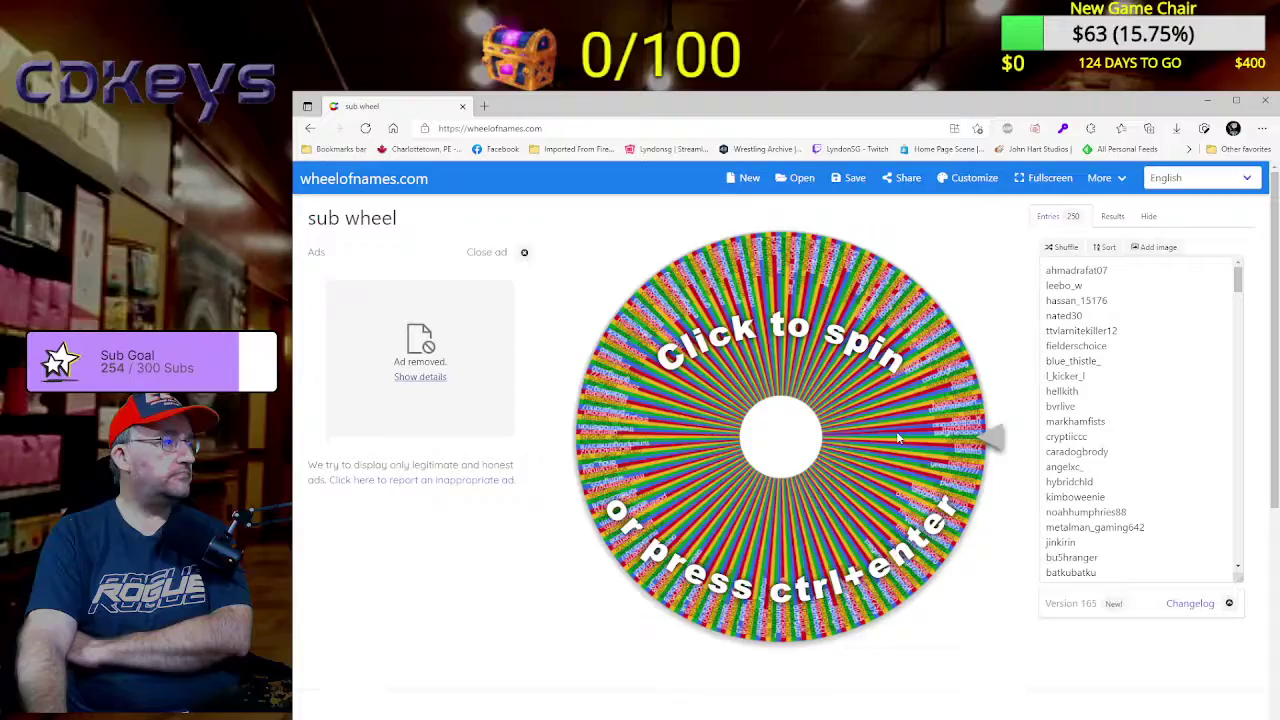
Spin the sub wheel and let it land on vampymix
{"action": "left_click", "coordinate": [896, 431]}
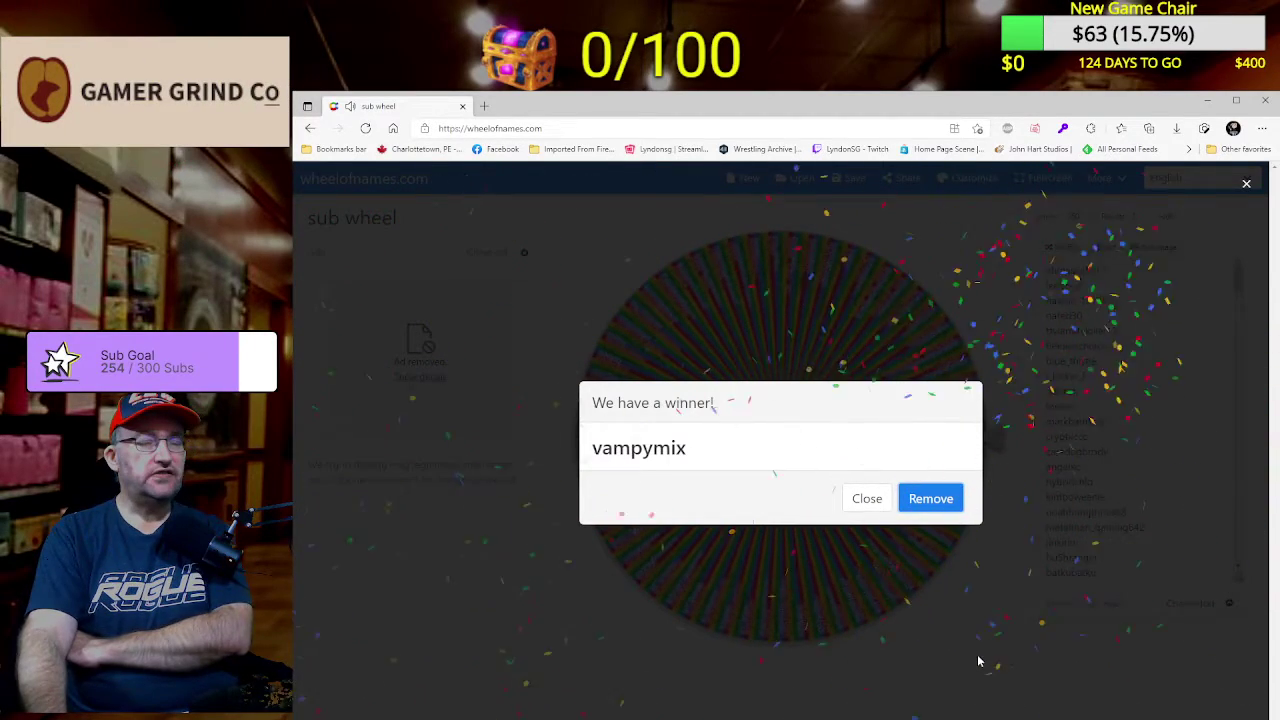
{"action": "left_click", "coordinate": [866, 500]}
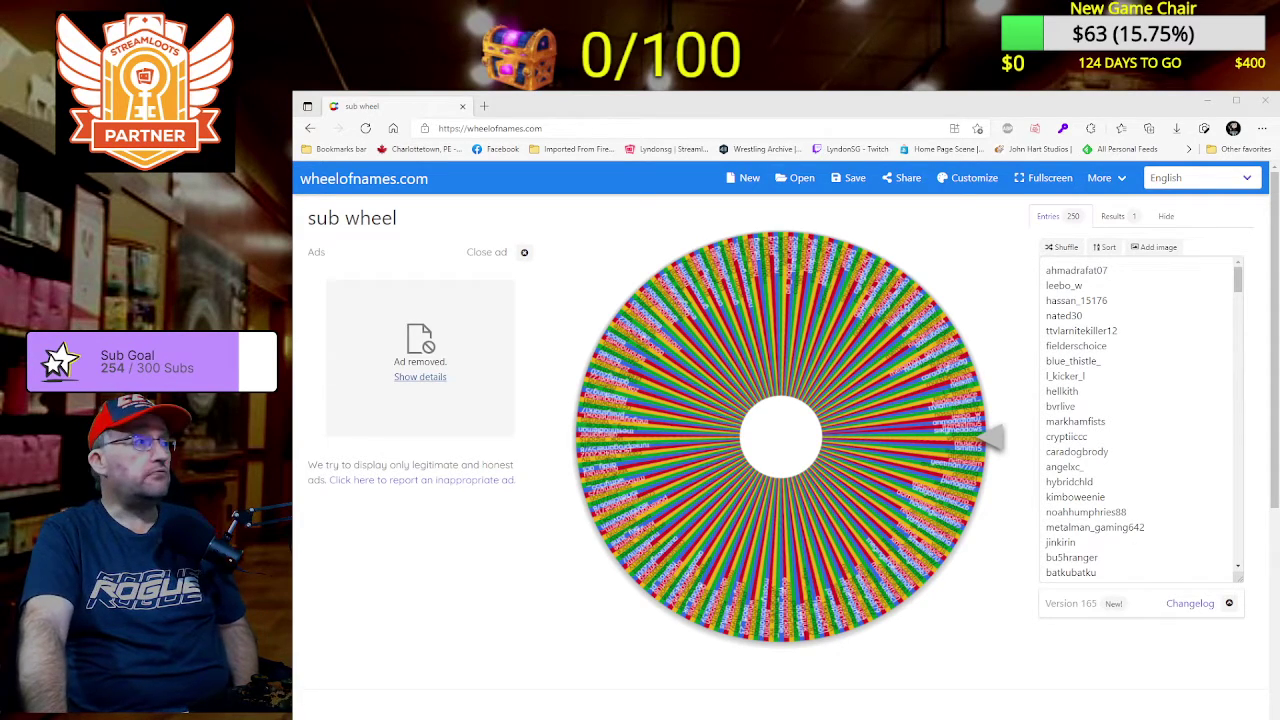
Open the Save wheel dialog with the name 'sub wheel'
{"action": "left_click", "coordinate": [848, 177]}
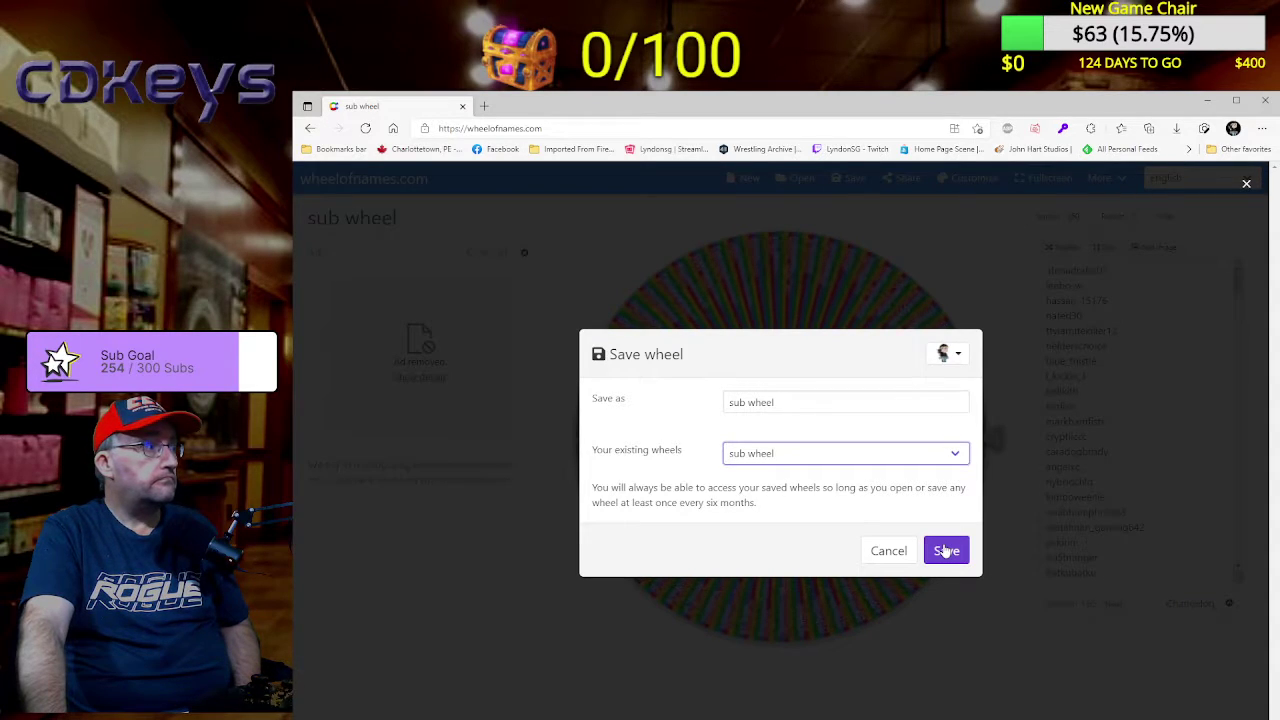
Confirm saving 'sub wheel', overwriting the existing saved copy
{"action": "left_click", "coordinate": [946, 551]}
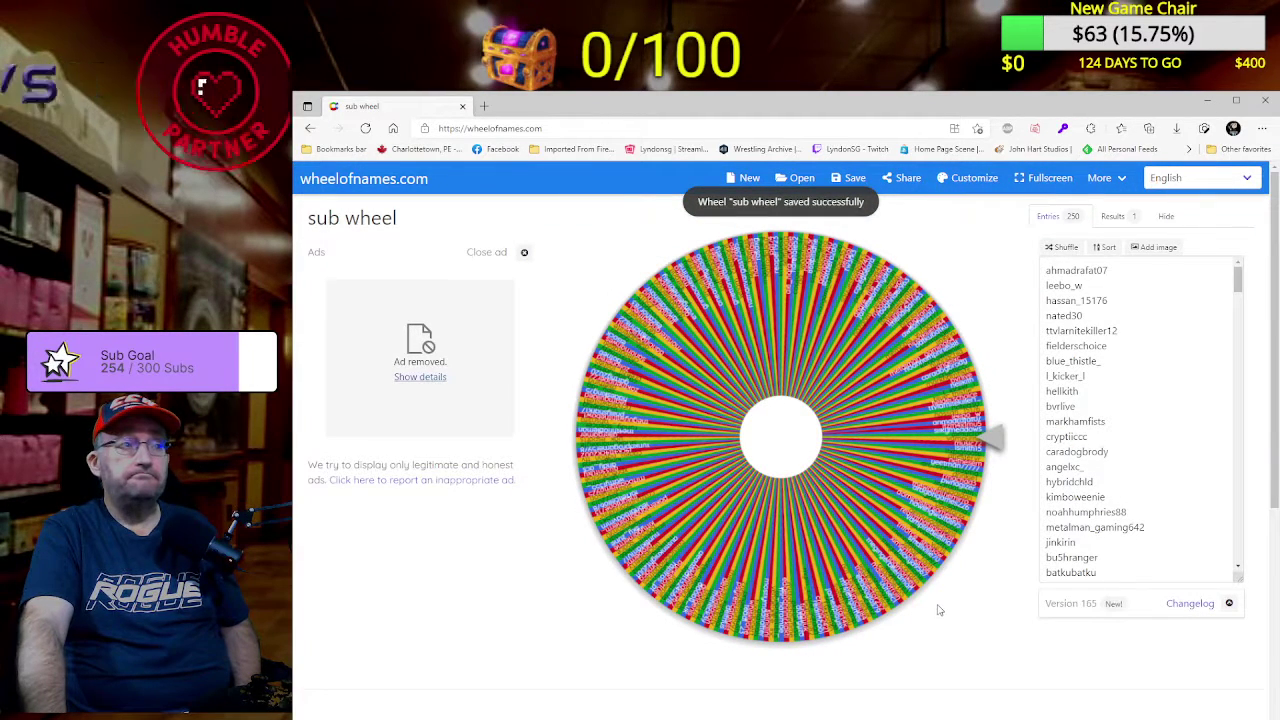